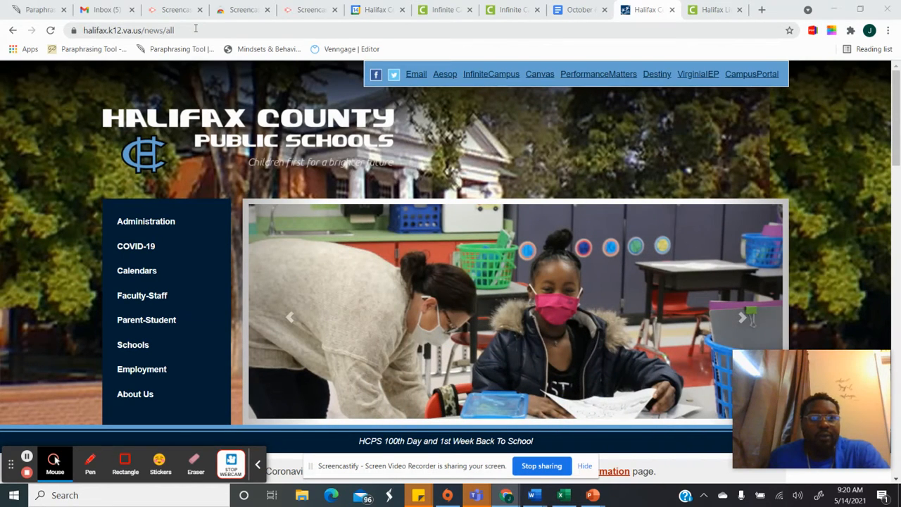
Step: Open Infinite Campus from the school district site and log in with the student's username and password, declining to save the password
{"action": "mouse_move", "coordinate": [194, 30]}
{"action": "left_mouse_down"}
{"action": "mouse_move", "coordinate": [78, 27]}
{"action": "mouse_move", "coordinate": [193, 29]}
{"action": "left_mouse_up"}
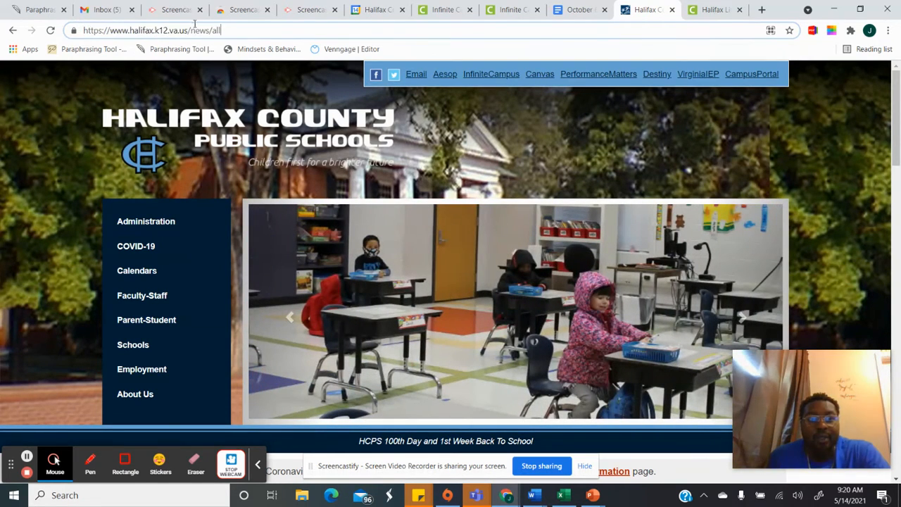
{"action": "left_click", "coordinate": [492, 75]}
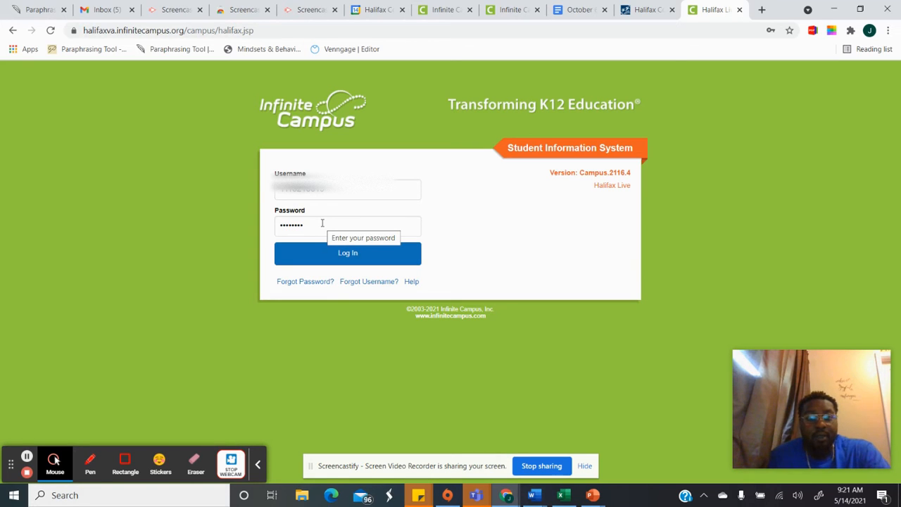
{"action": "left_click", "coordinate": [343, 257]}
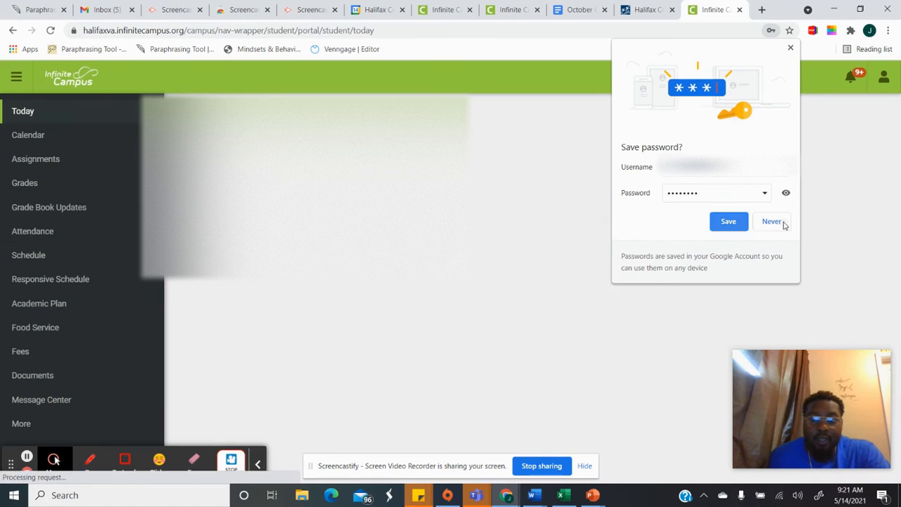
{"action": "left_click", "coordinate": [775, 224]}
Step: Open the course registration for the 21-22 Halifax County Middle Sc enrollment
{"action": "left_click", "coordinate": [32, 426]}
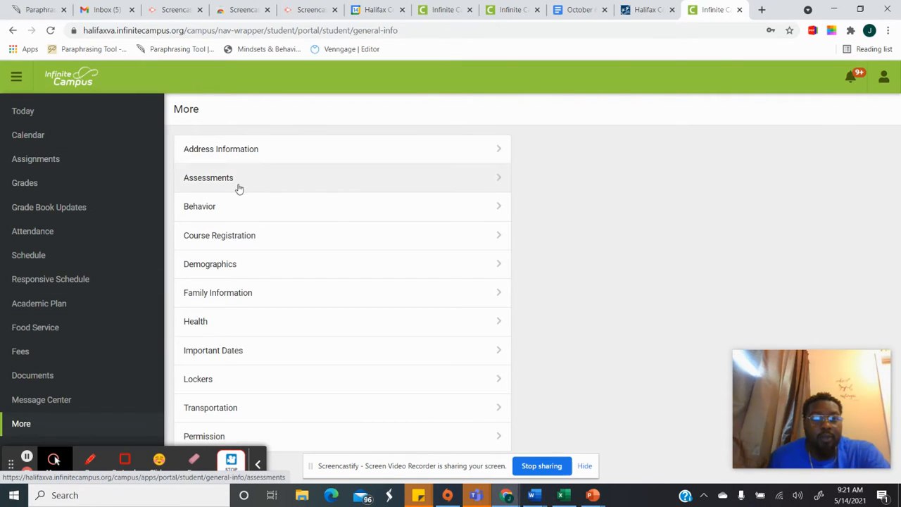
{"action": "left_click", "coordinate": [234, 241]}
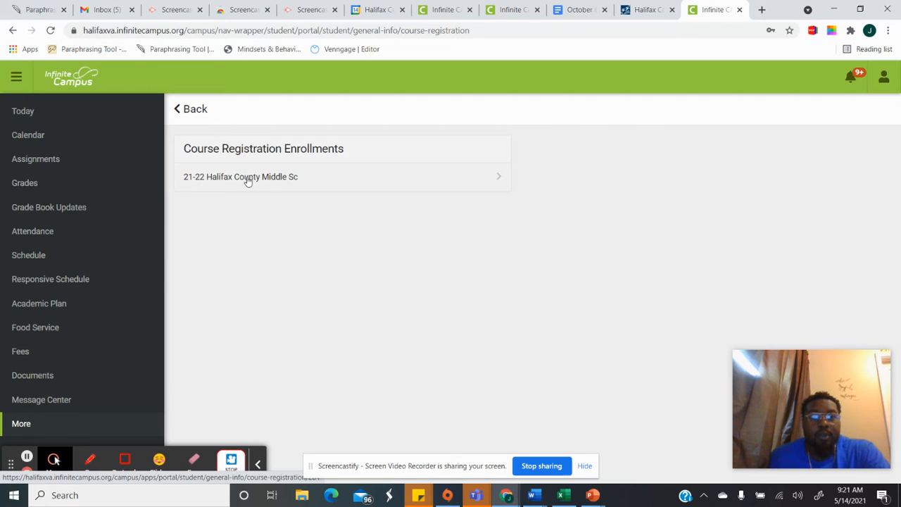
{"action": "left_click", "coordinate": [246, 181]}
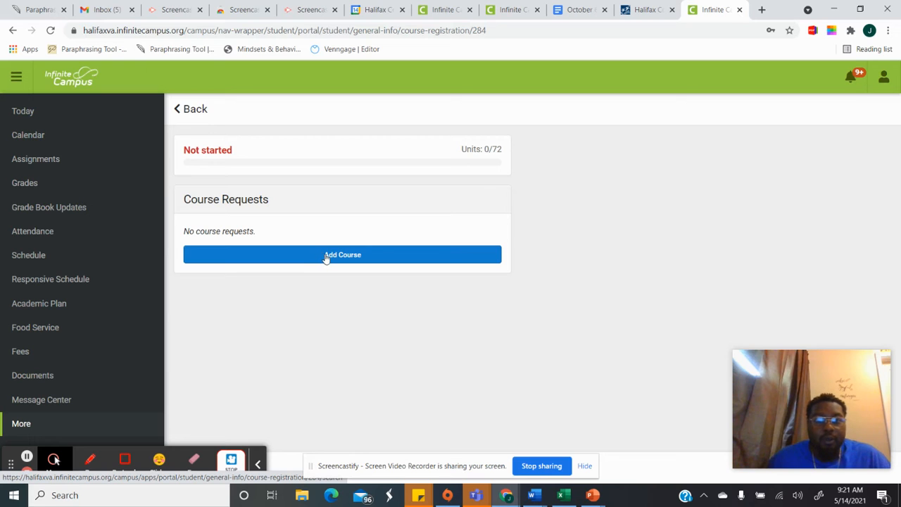
Step: Search the available courses for "engli" and add English 6 (15600) as a request
{"action": "left_click", "coordinate": [327, 258]}
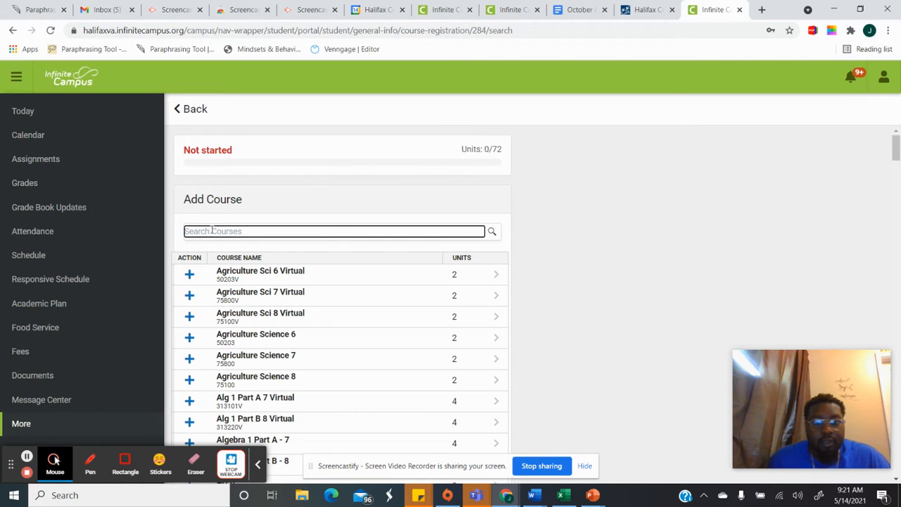
{"action": "left_click", "coordinate": [213, 231]}
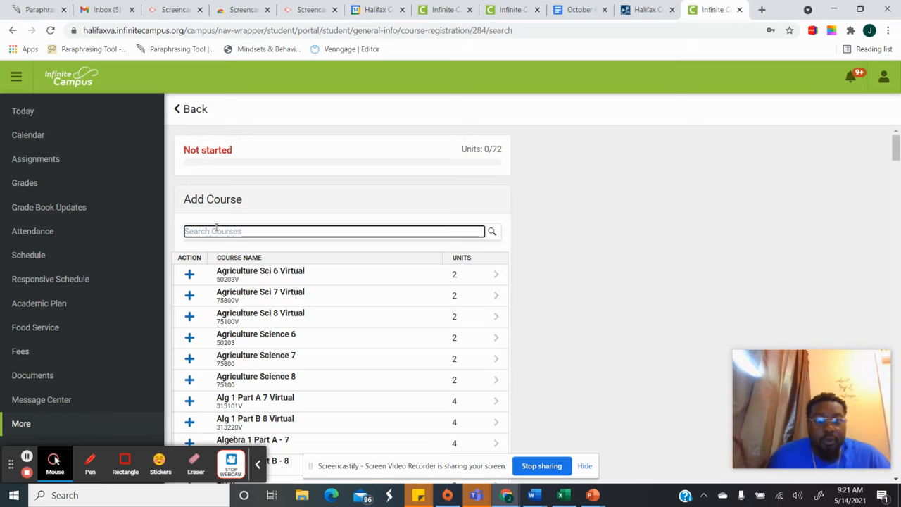
{"action": "left_click", "coordinate": [218, 231]}
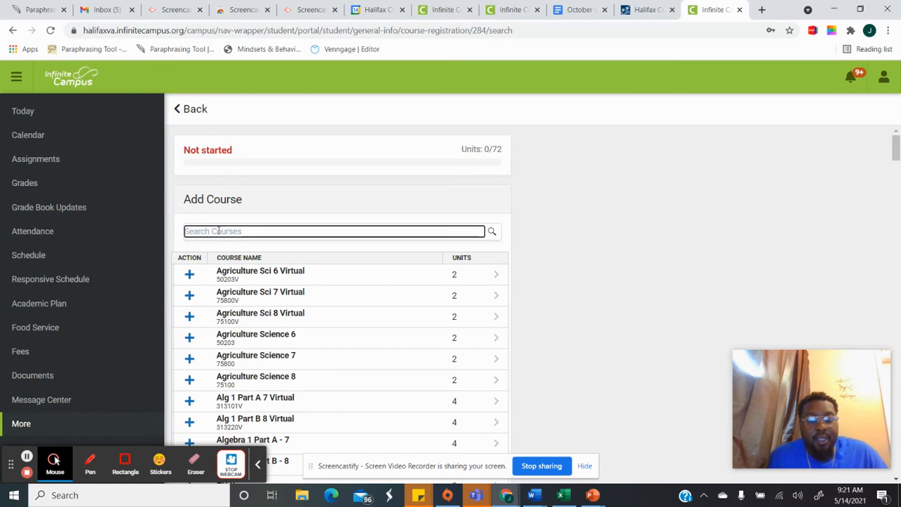
{"action": "type", "text": "en"}
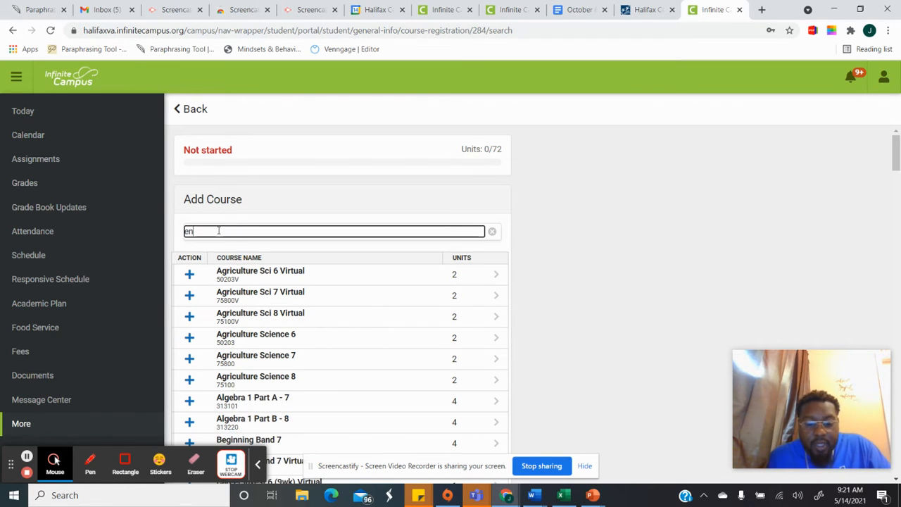
{"action": "type", "text": "gli"}
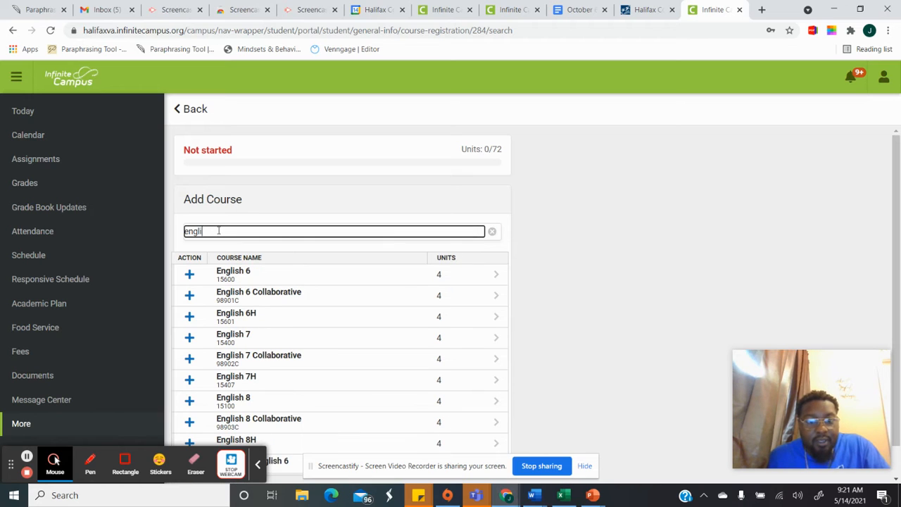
{"action": "left_click", "coordinate": [190, 275]}
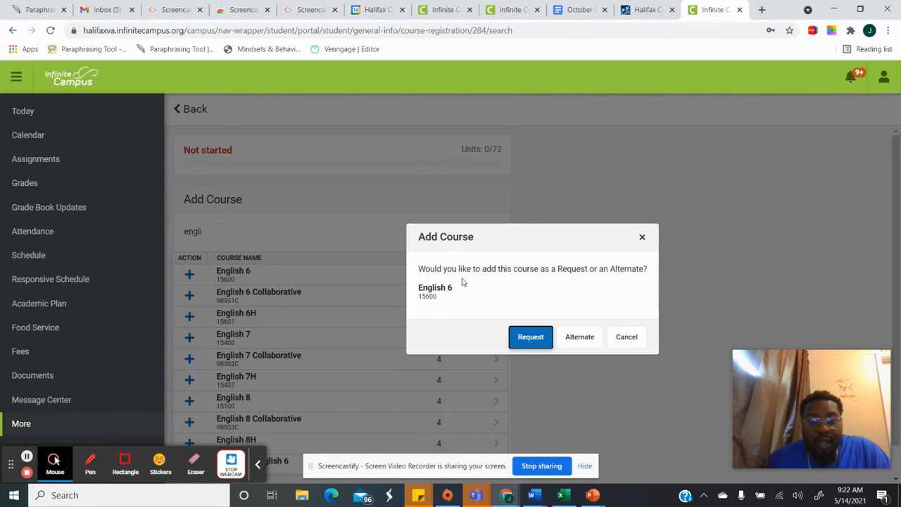
{"action": "left_click", "coordinate": [531, 338]}
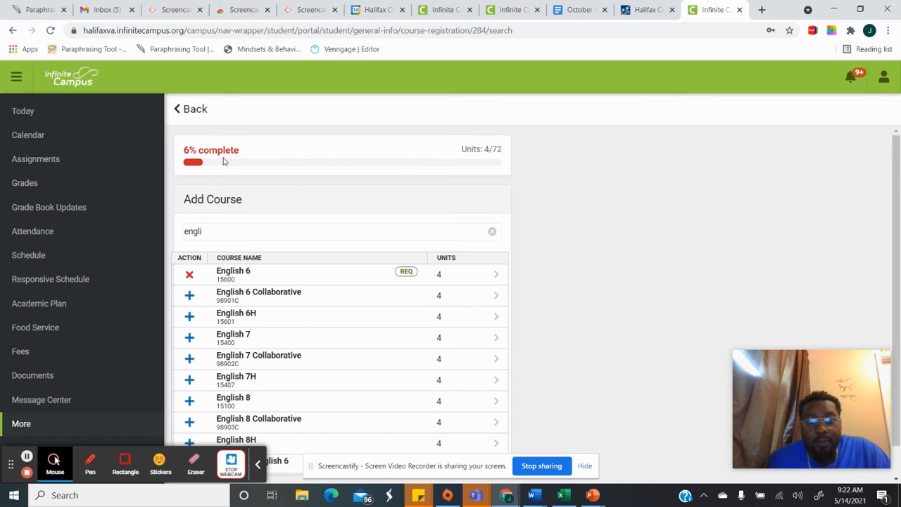
Step: Replace the course search with "pe" and add PE 6th Grade Yr (85306) as a request
{"action": "left_click", "coordinate": [214, 230]}
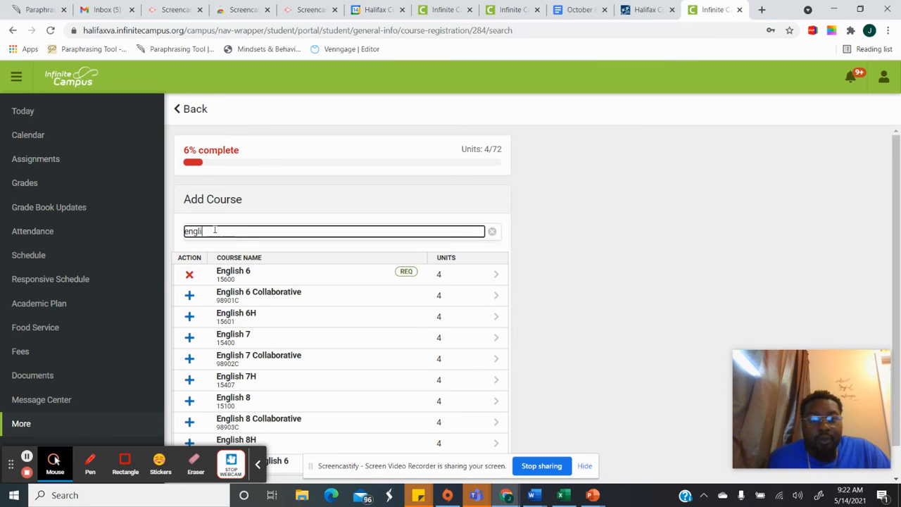
{"action": "key", "text": "BackSpace"}
{"action": "key", "text": "BackSpace"}
{"action": "key", "text": "BackSpace"}
{"action": "key", "text": "BackSpace"}
{"action": "key", "text": "BackSpace"}
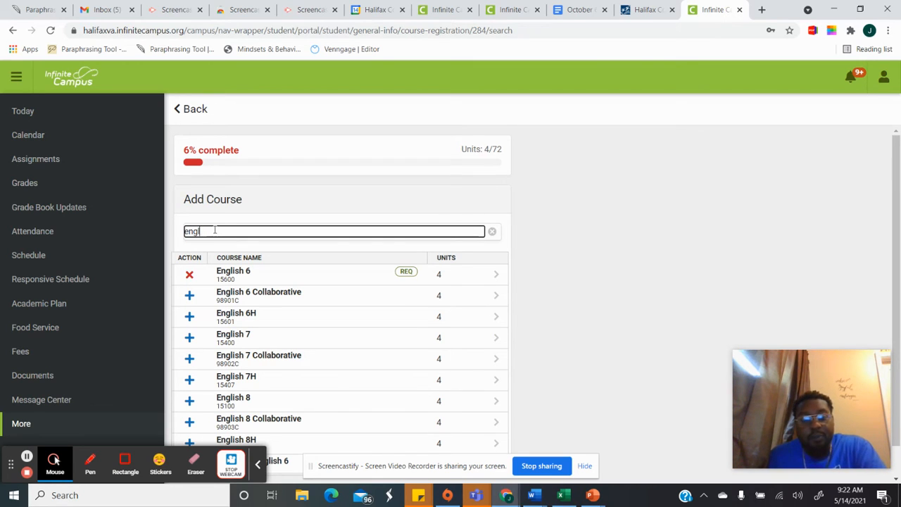
{"action": "type", "text": "pe"}
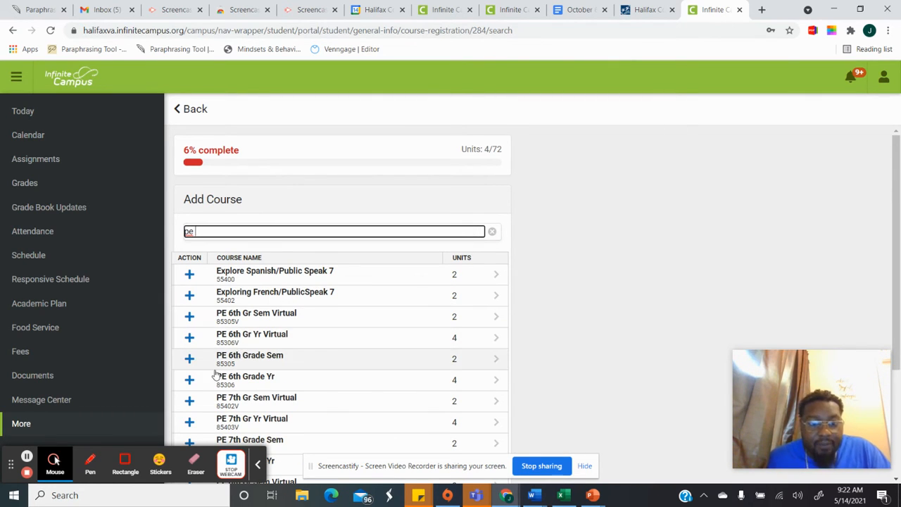
{"action": "left_click", "coordinate": [189, 381]}
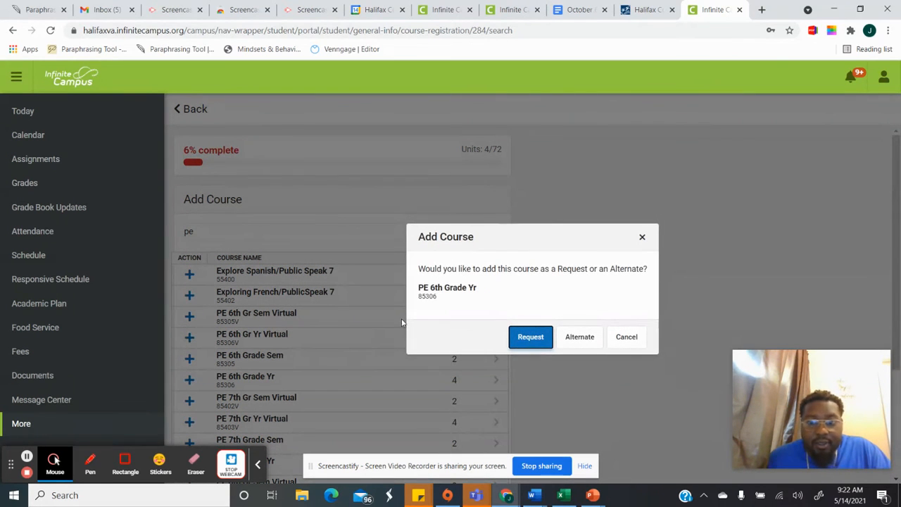
{"action": "left_click", "coordinate": [528, 337]}
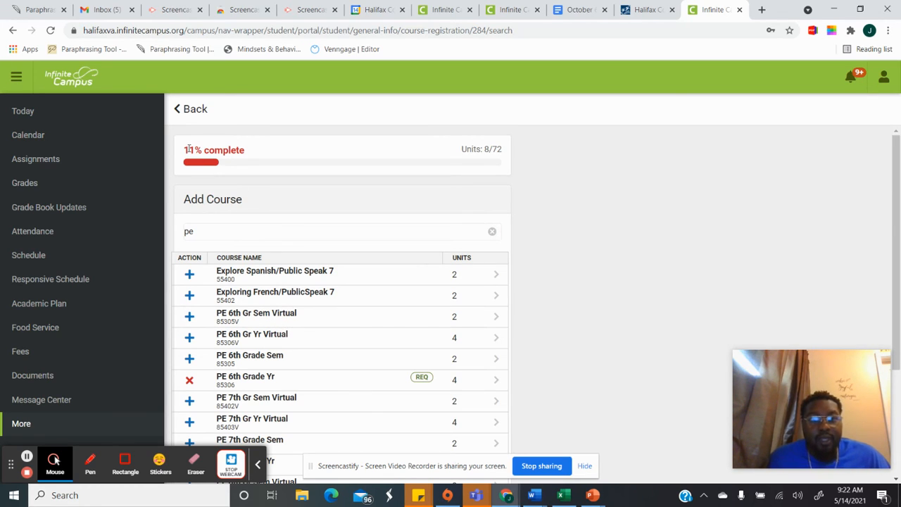
{"action": "left_click_drag", "start_coordinate": [184, 150], "coordinate": [250, 156]}
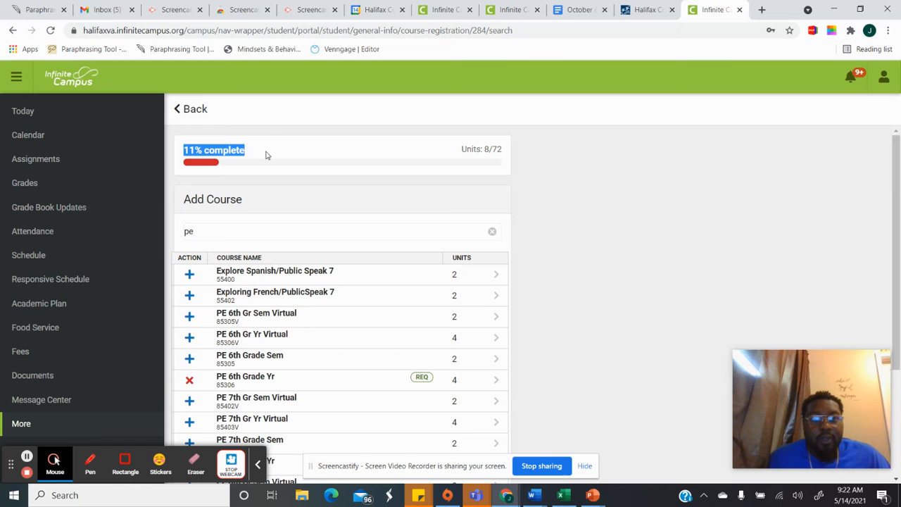
{"action": "left_click", "coordinate": [266, 155]}
Step: Replace the course search with "agr" and add Agriculture Science 6 (50203) as an alternate
{"action": "scroll", "coordinate": [228, 270], "scroll_direction": "down", "scroll_amount": 1}
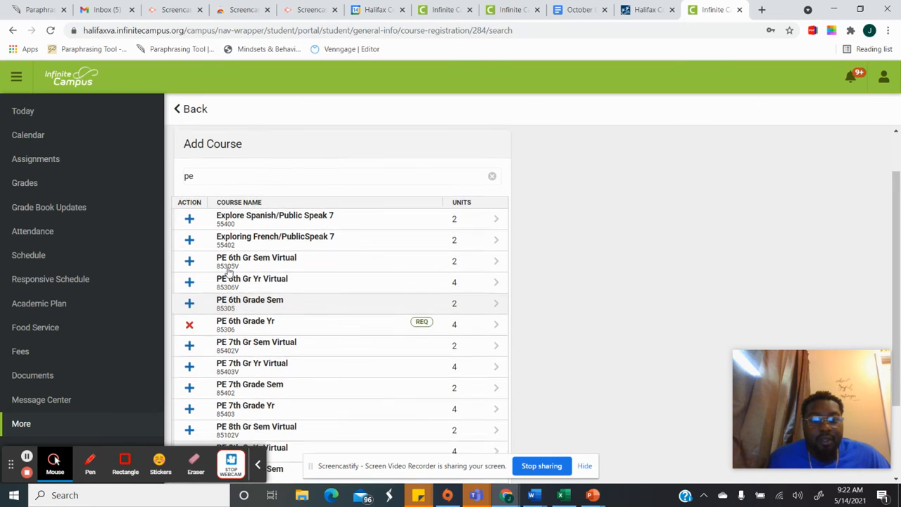
{"action": "left_click_drag", "start_coordinate": [216, 171], "coordinate": [185, 169]}
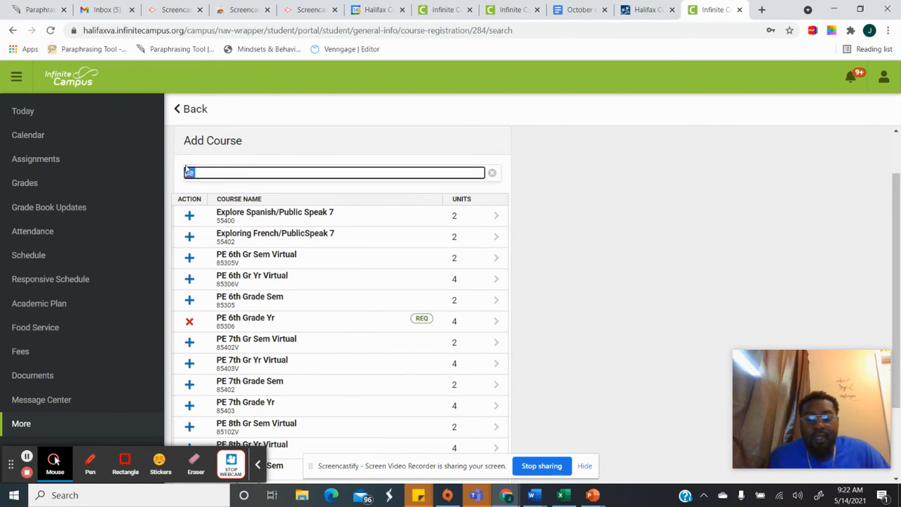
{"action": "key", "text": "BackSpace"}
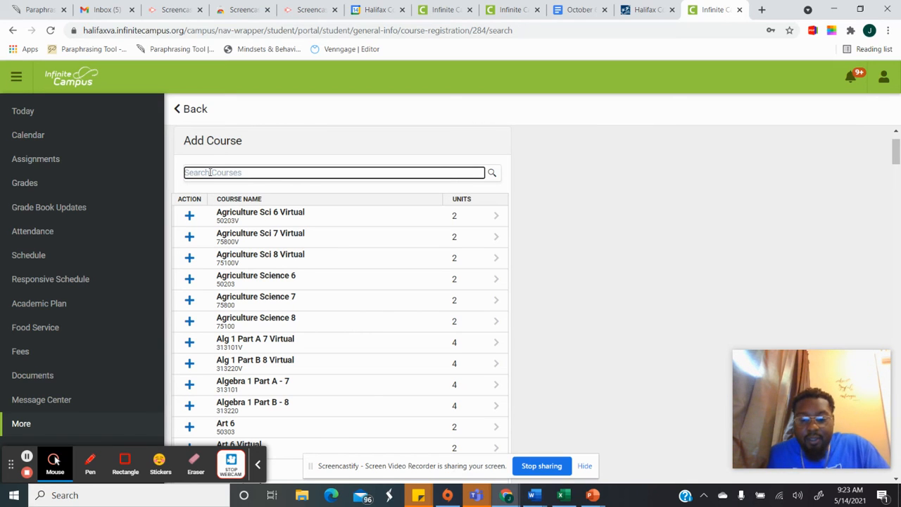
{"action": "type", "text": "agr"}
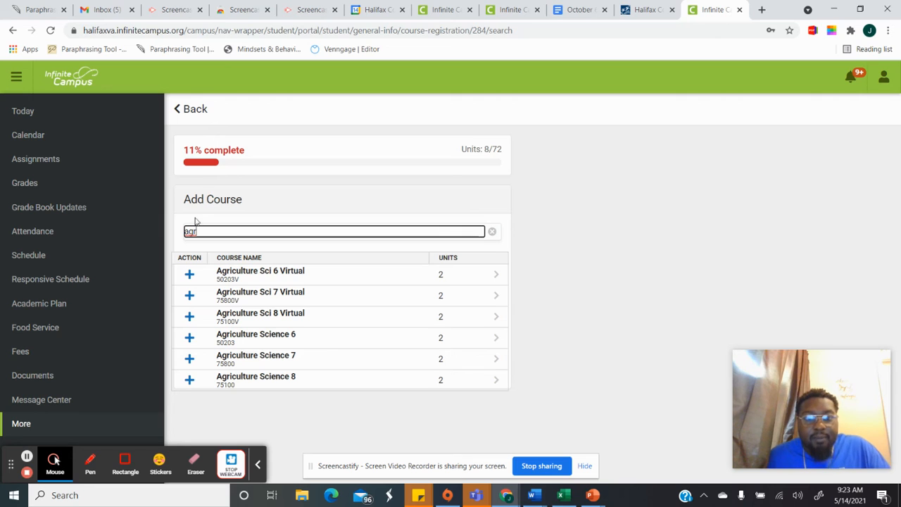
{"action": "left_click", "coordinate": [190, 339]}
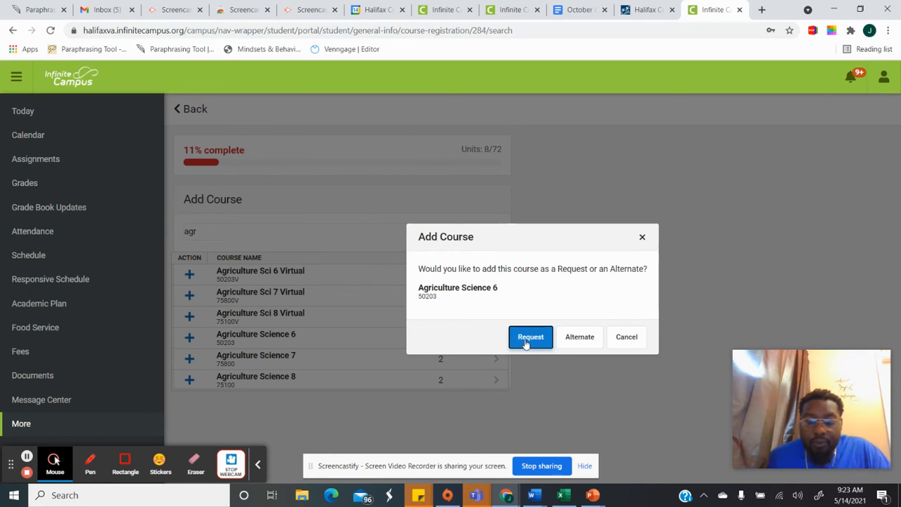
{"action": "left_click", "coordinate": [580, 339]}
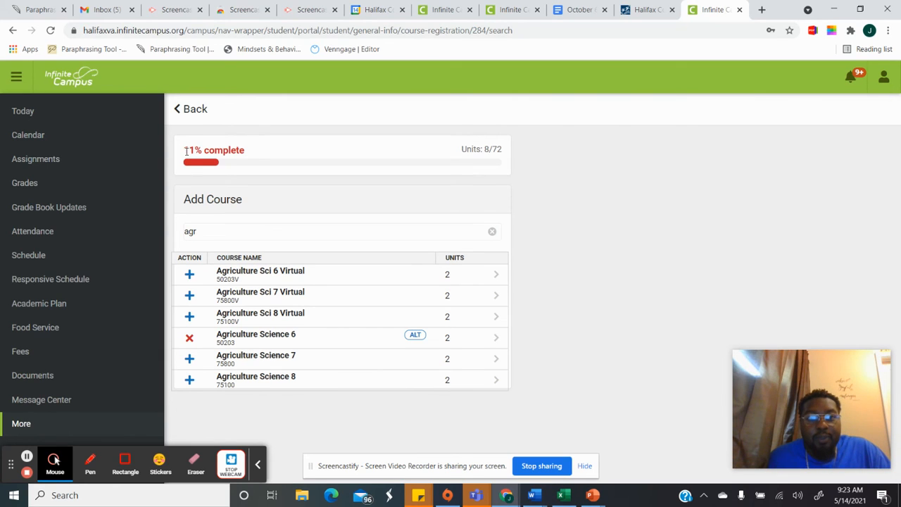
Step: Return to the course requests overview and review the completion percentage along with the requested and alternate courses
{"action": "left_click_drag", "start_coordinate": [185, 151], "coordinate": [252, 153]}
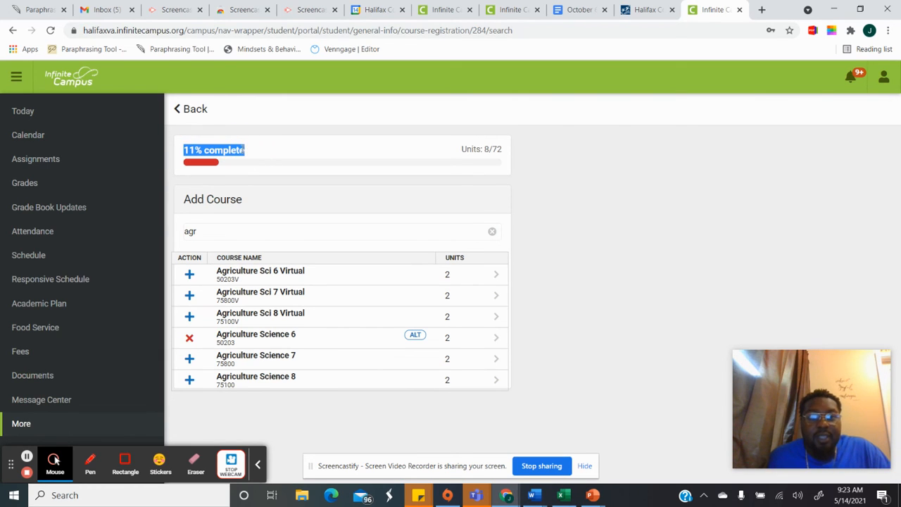
{"action": "left_click", "coordinate": [254, 153]}
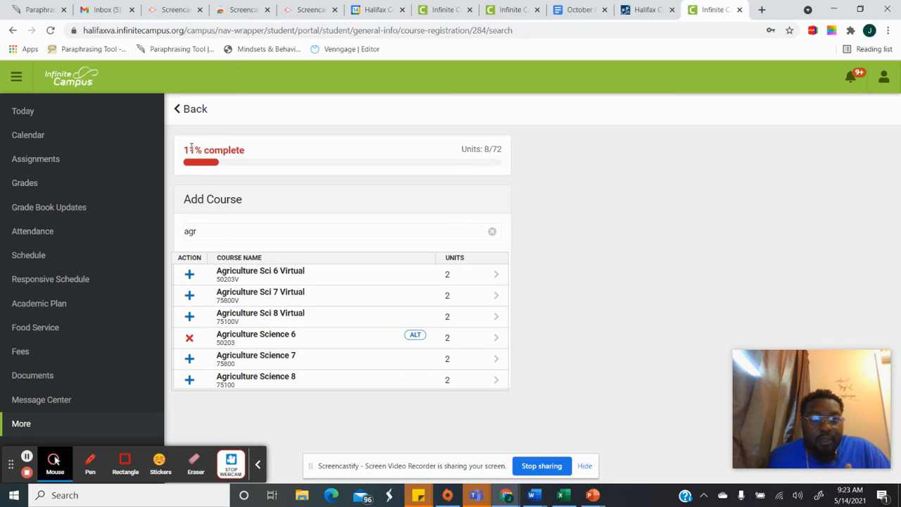
{"action": "left_click", "coordinate": [198, 111]}
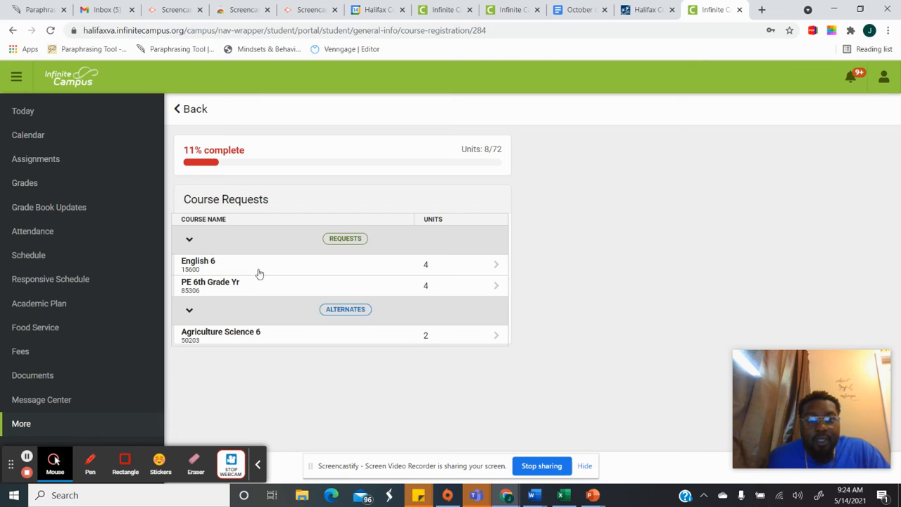
{"action": "left_click_drag", "start_coordinate": [184, 149], "coordinate": [248, 154]}
{"action": "left_click", "coordinate": [257, 149]}
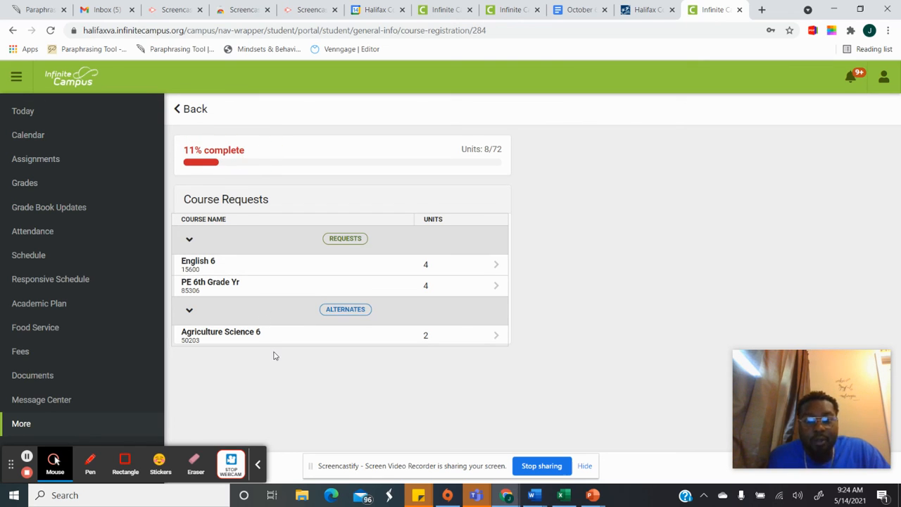